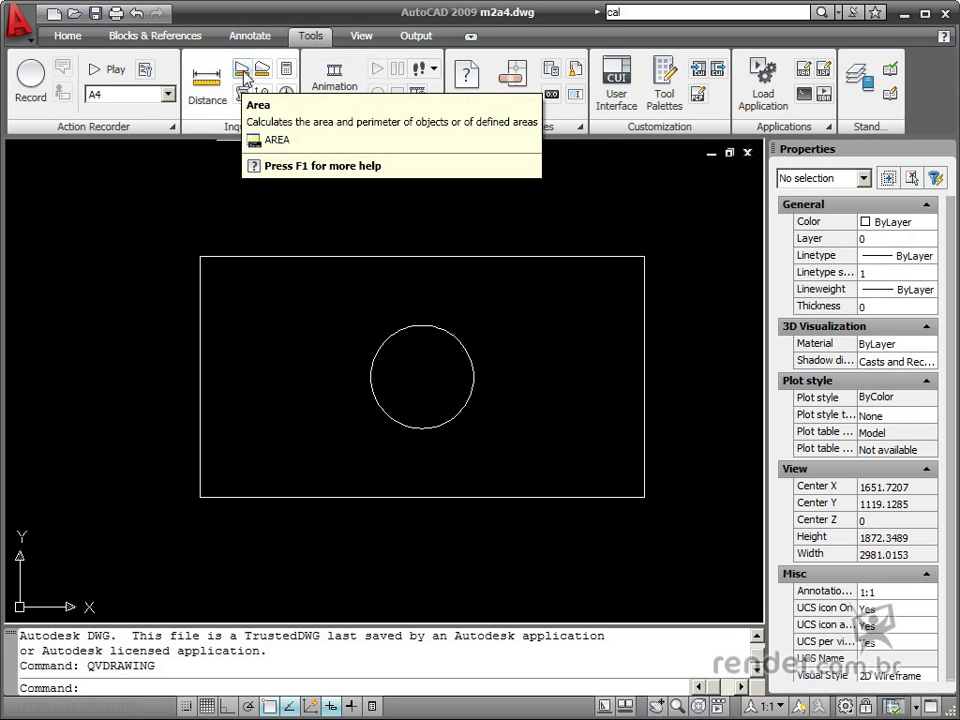
Start the AREA command and display its Object, Add and Subtract options.
left_click(243, 75)
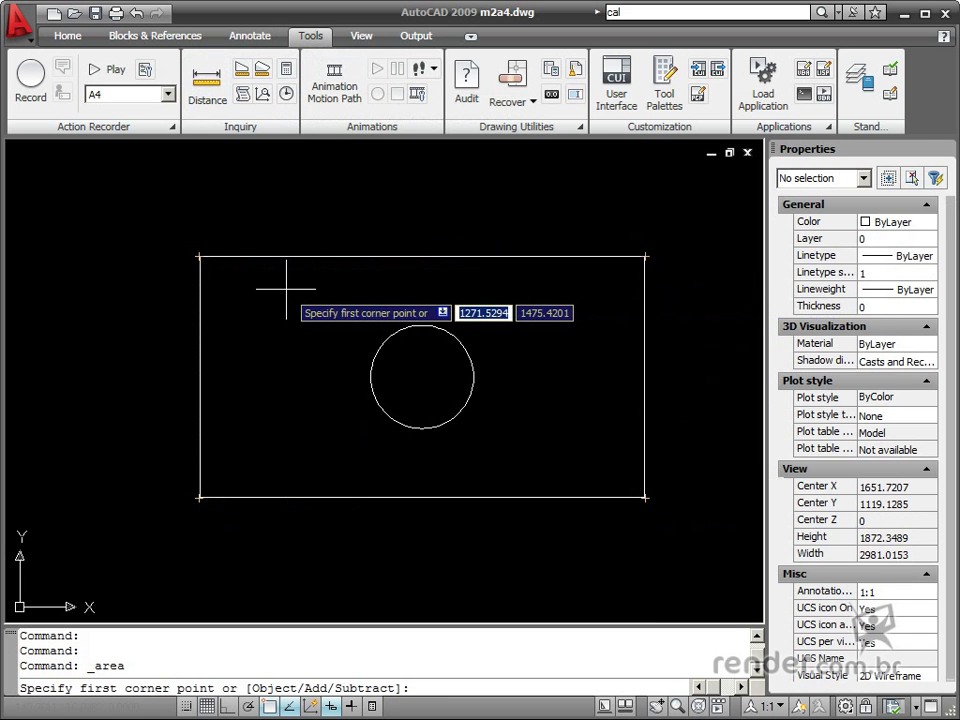
key("Down")
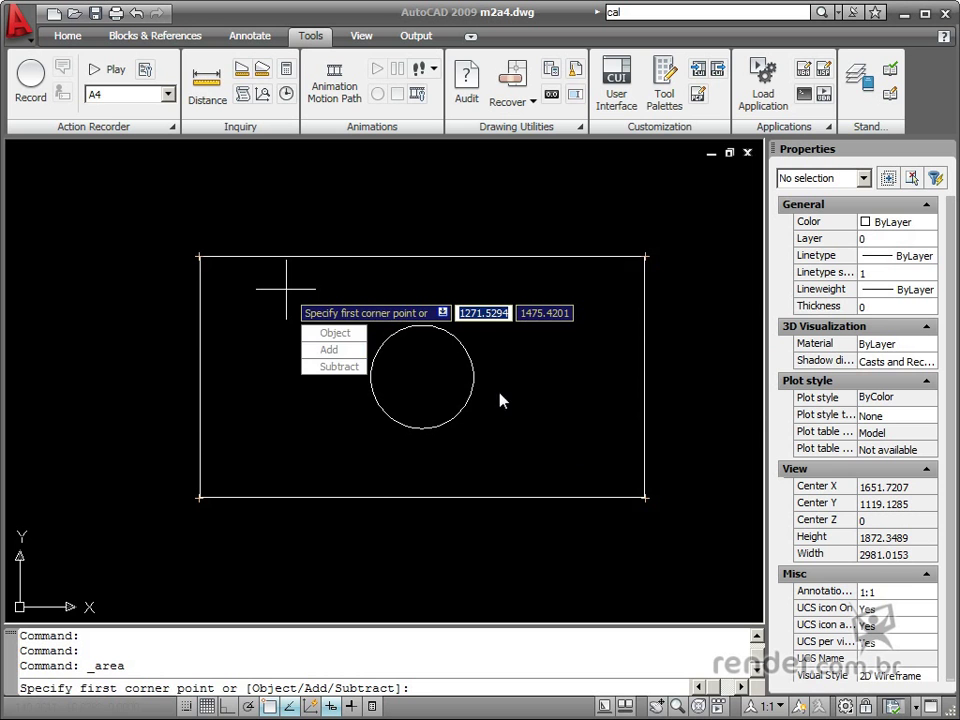
Switch AREA to Add mode and add the rectangle's area by object.
left_click(331, 349)
key("Down")
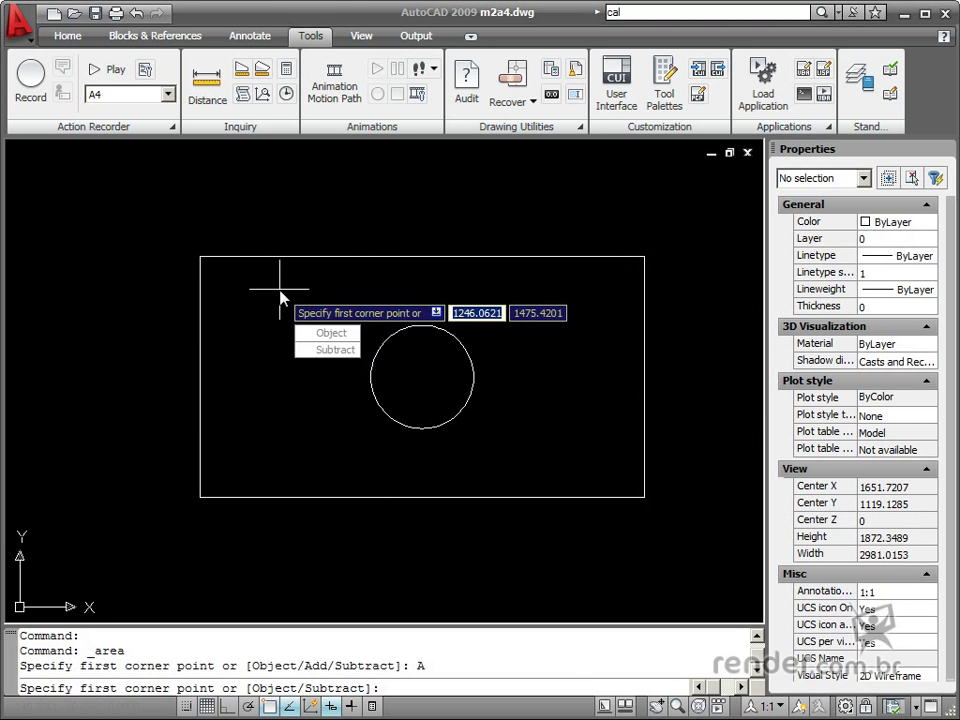
key("Down")
key("Return")
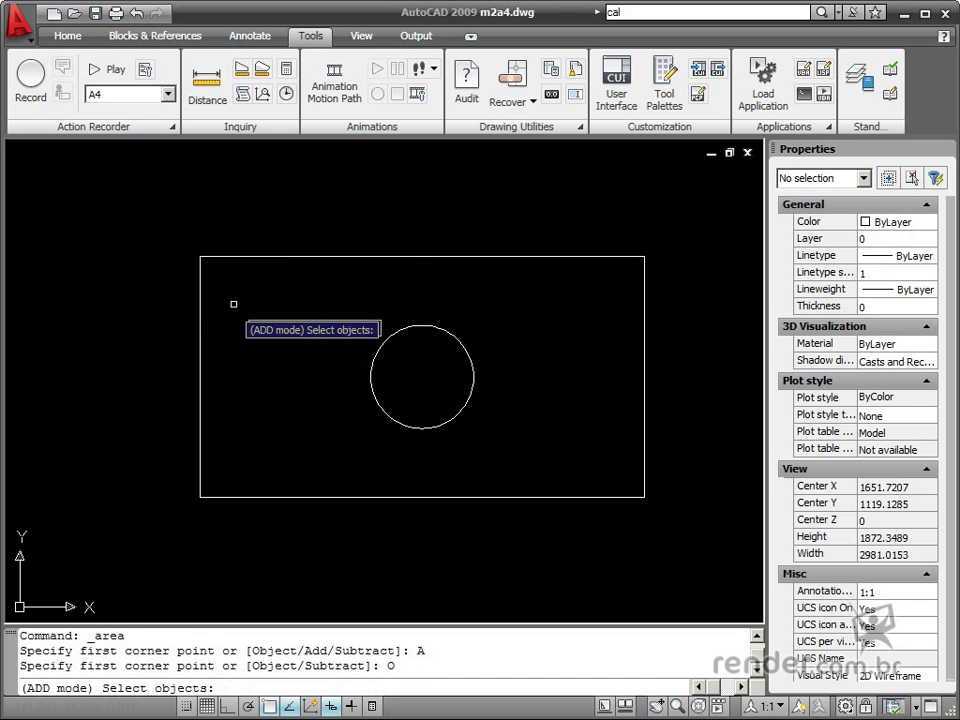
left_click(200, 319)
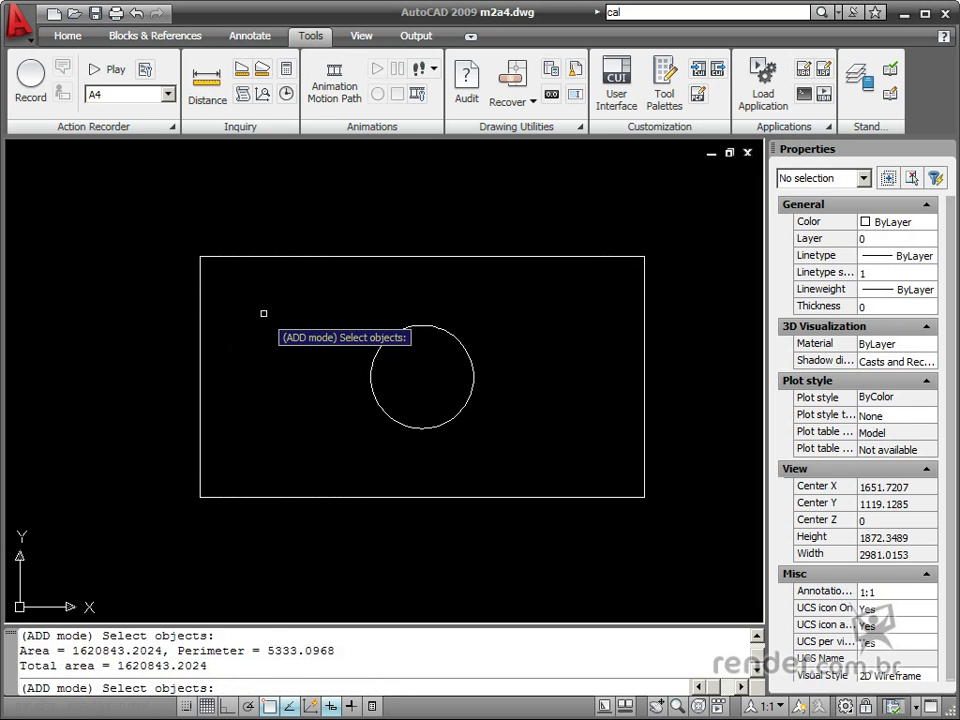
key("Return")
Subtract the circle's 125663.7061 area by object and highlight the 1495179.4963 total.
key("Down")
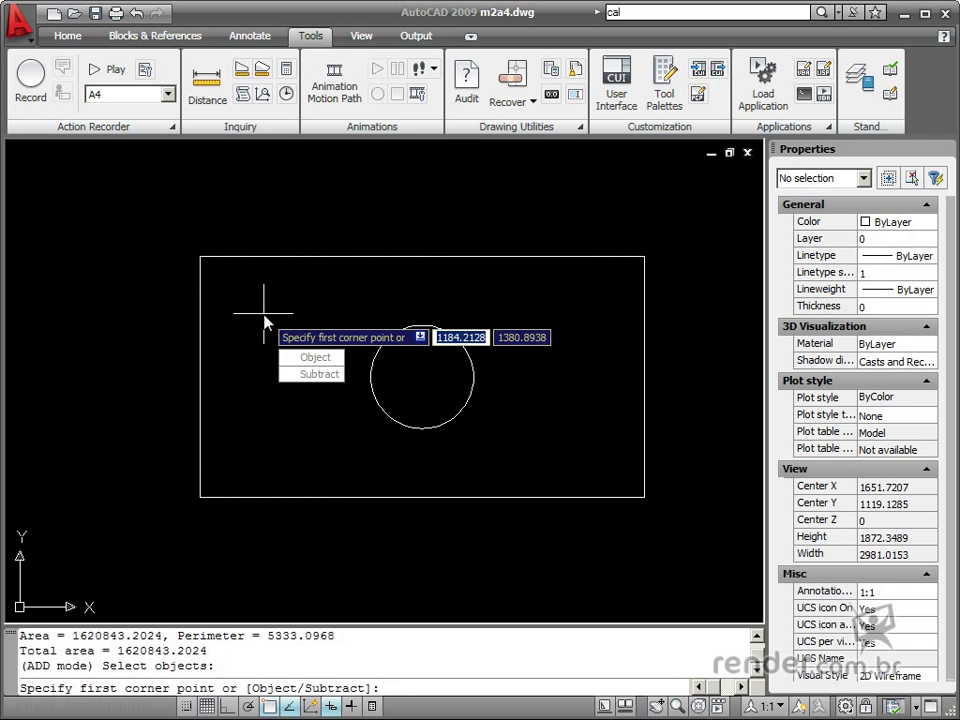
key("Down")
key("Down")
key("Return")
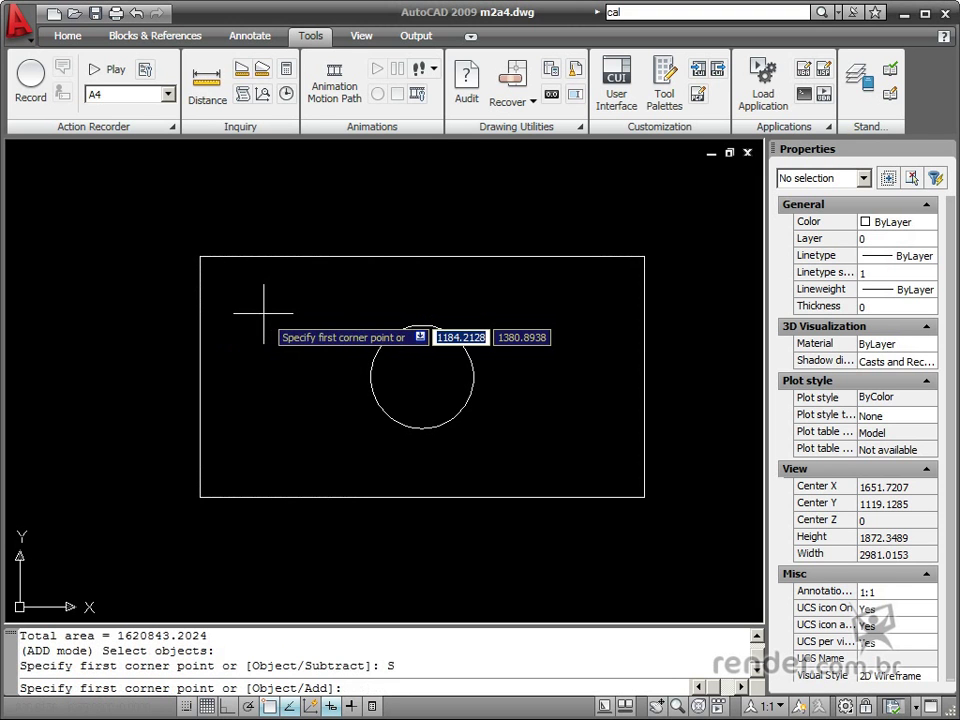
key("Down")
key("Down")
key("Return")
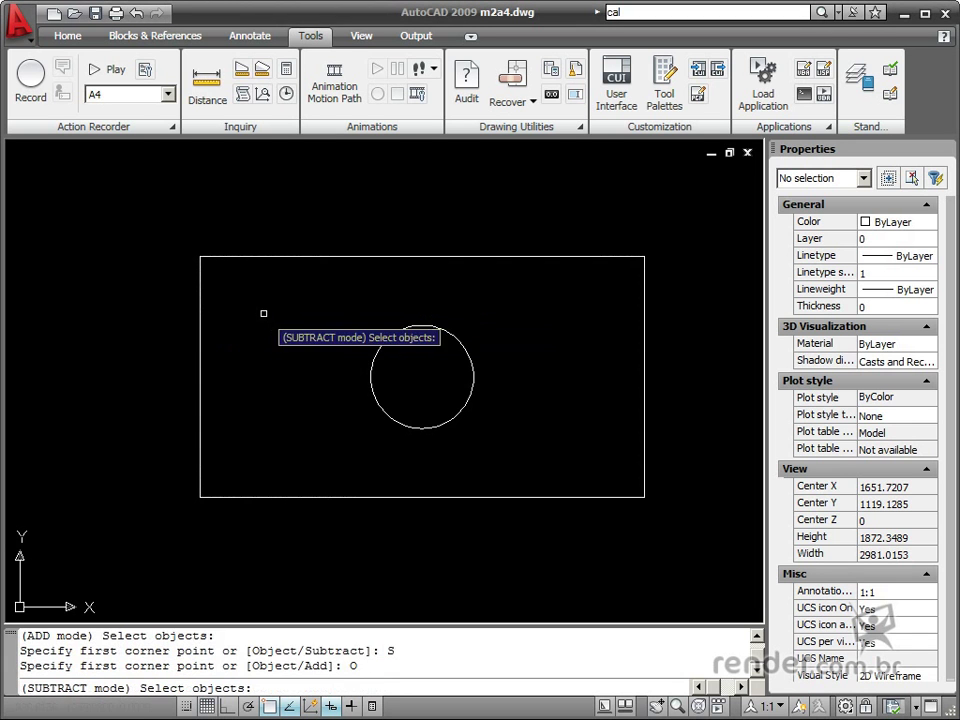
left_click(382, 411)
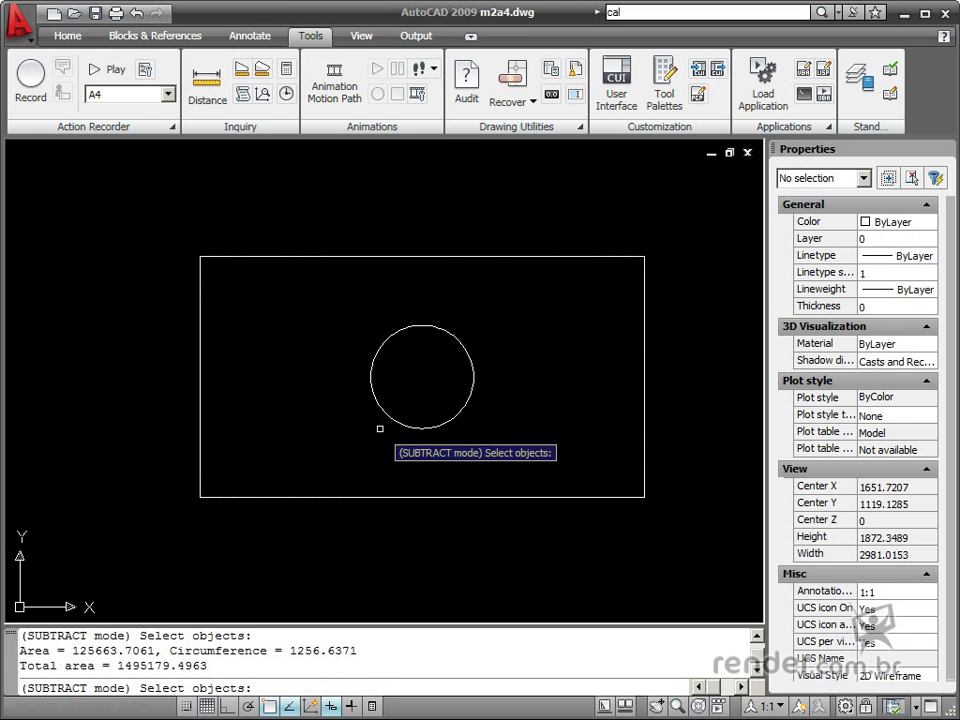
key("Return")
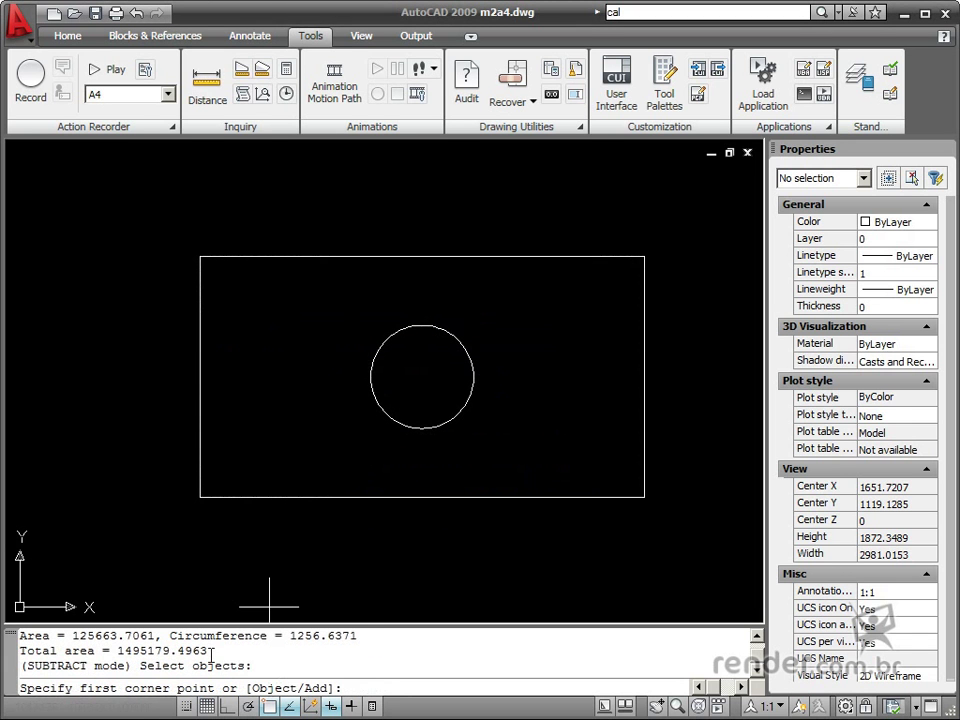
left_click_drag(118, 650, 212, 651)
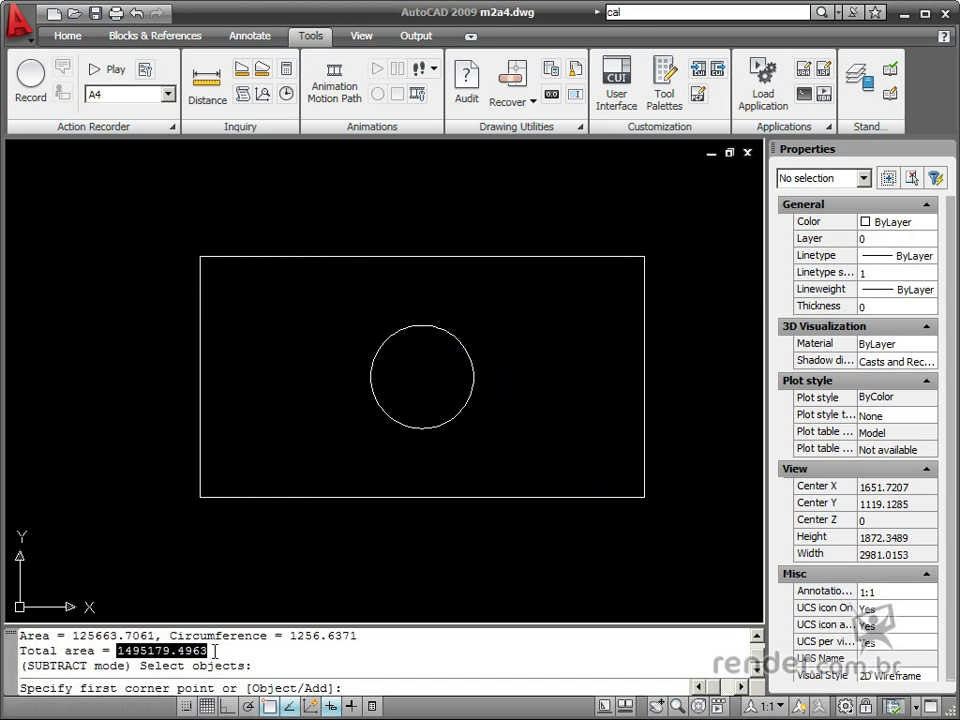
Switch to m2a4-1.dwg and create BOUNDARY polylines around the left bracket and its four holes.
left_click(625, 706)
left_click(531, 601)
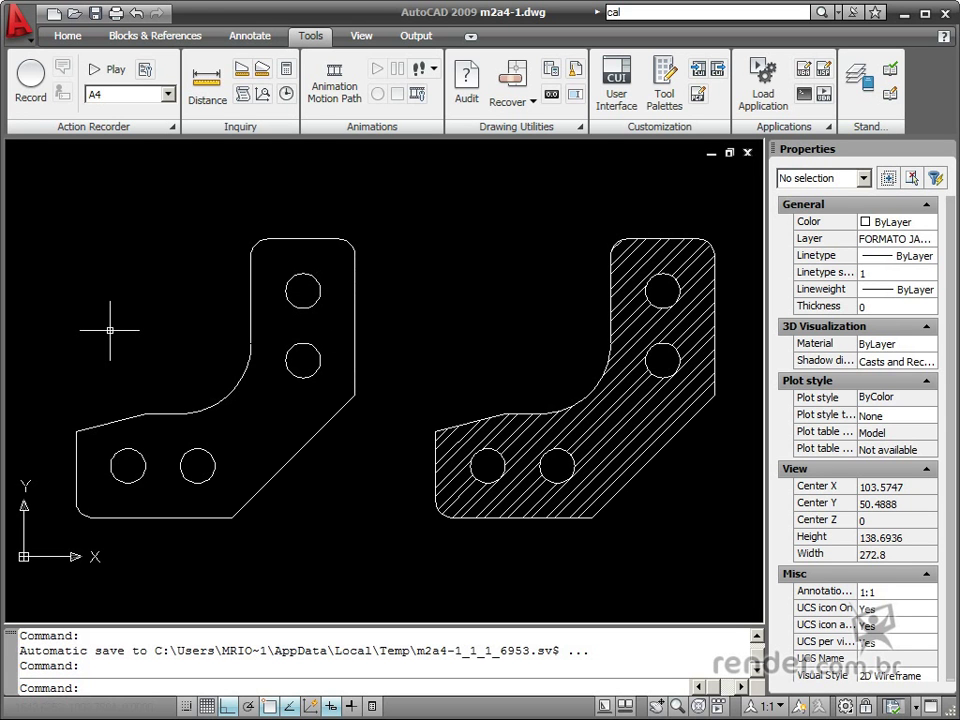
type("boundary")
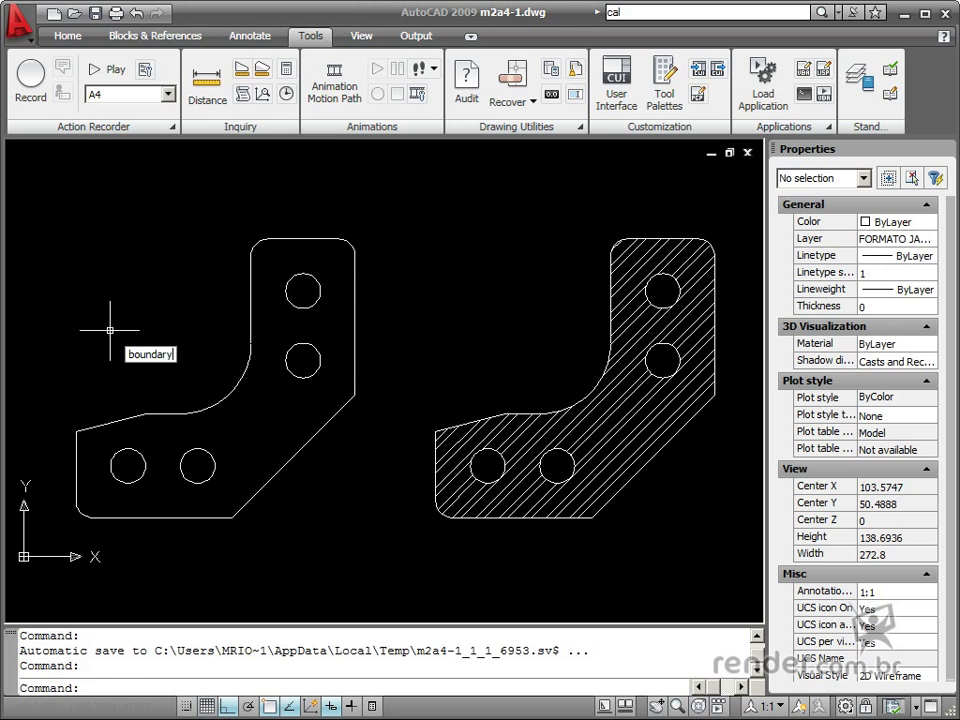
key("Return")
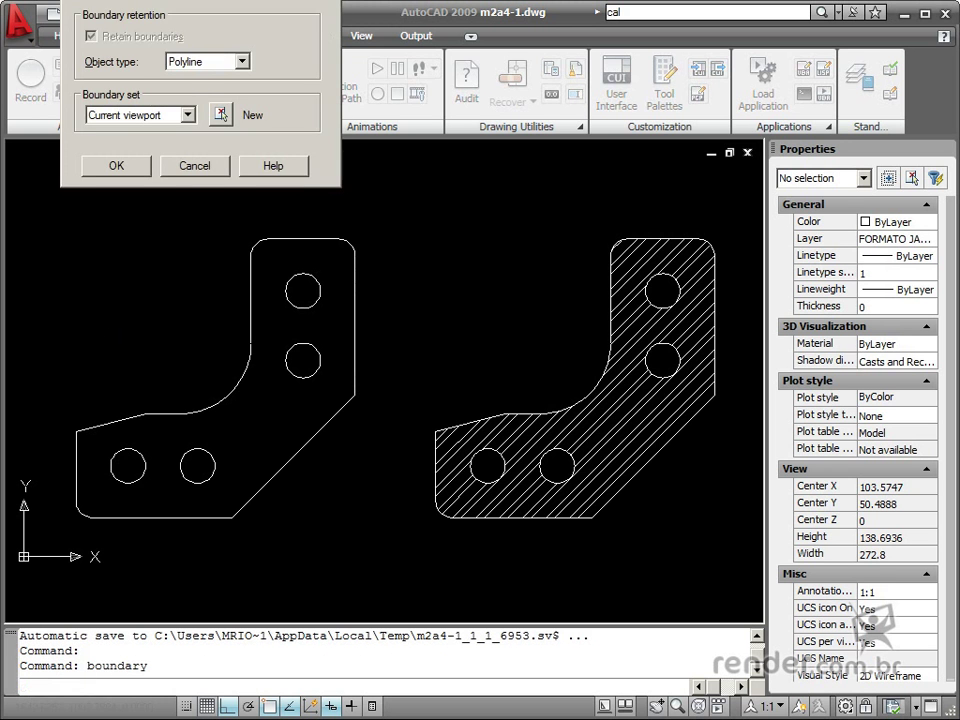
left_click_drag(170, 0, 498, 203)
left_click(418, 240)
left_click(278, 422)
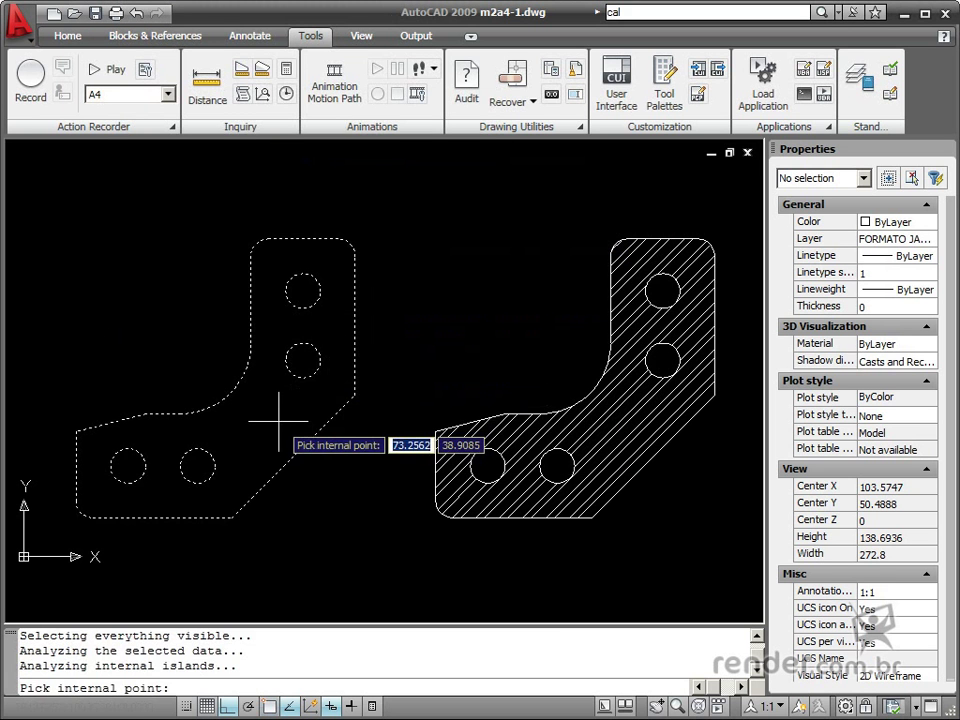
key("Return")
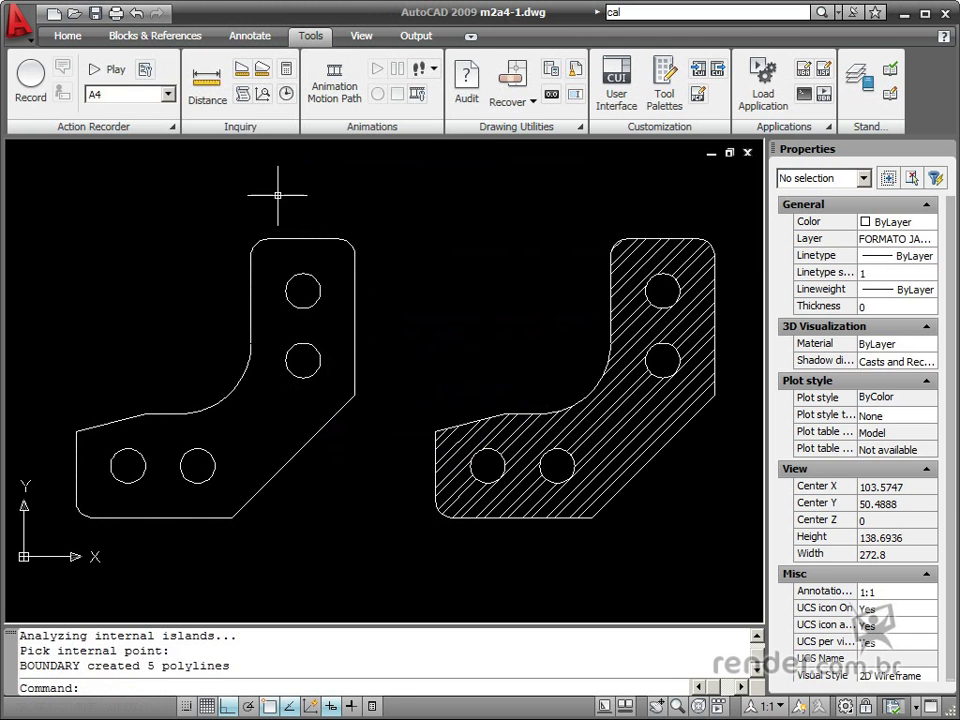
Start AREA in Add mode and add the left bracket outline by object.
left_click(242, 70)
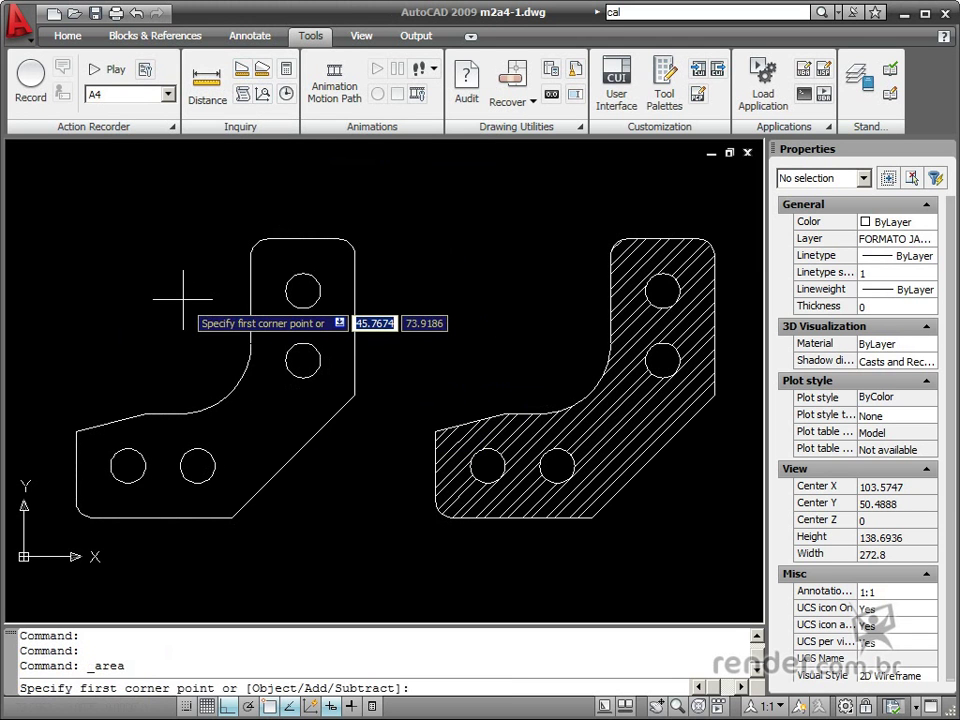
key("Down")
key("Down")
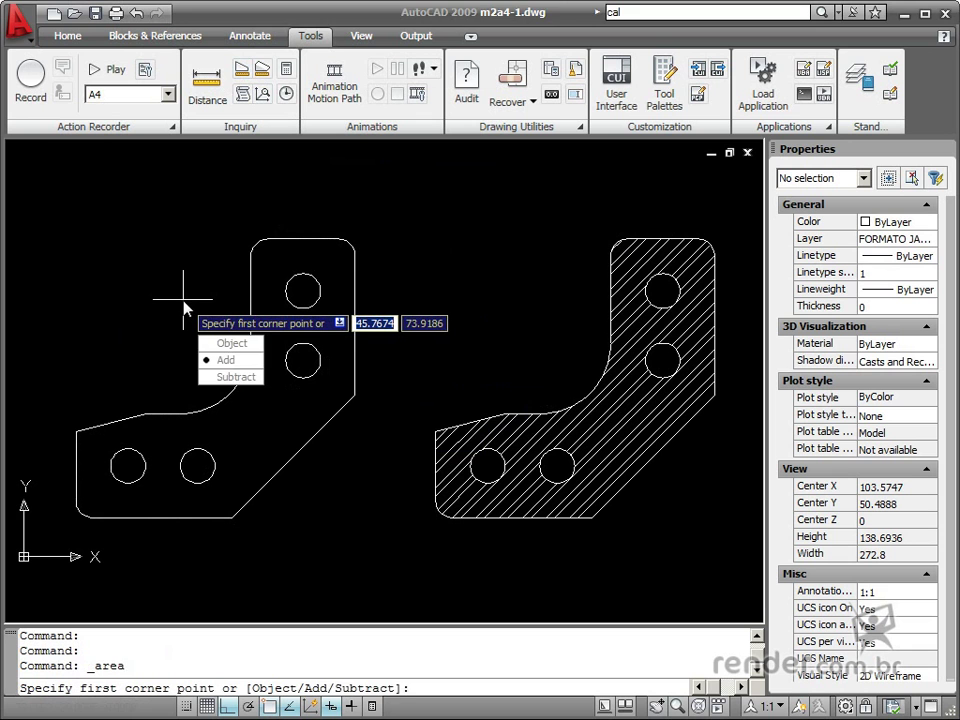
key("Return")
key("Down")
key("Return")
left_click(251, 307)
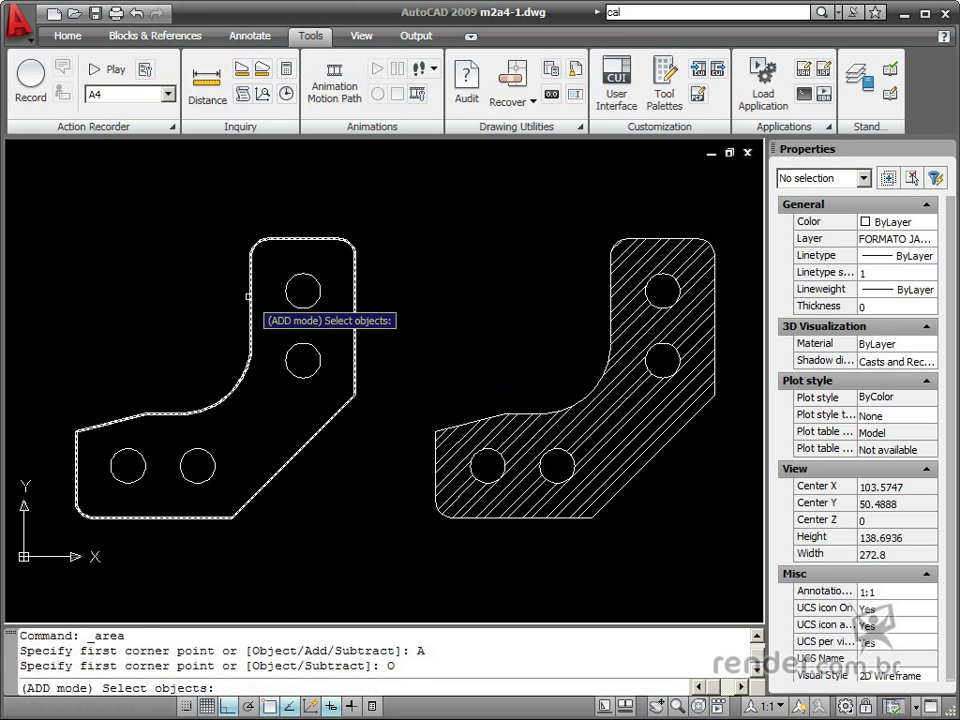
key("Return")
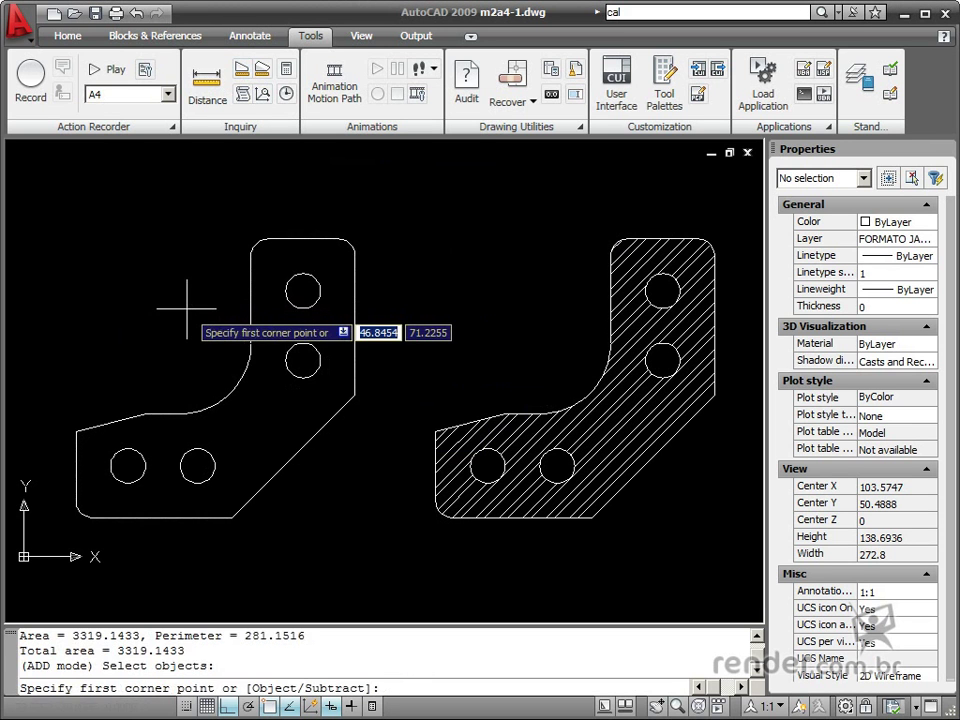
Subtract the four 78.5398 holes, highlight the 3004.9840 total, then cancel AREA.
key("Down")
key("Down")
key("Return")
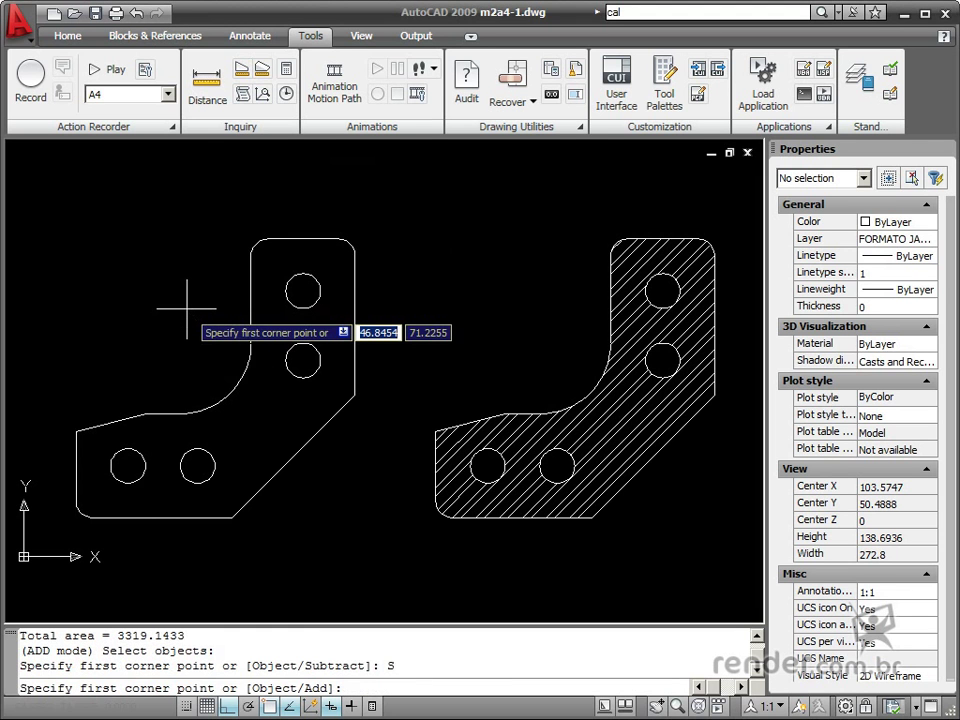
key("Down")
key("Return")
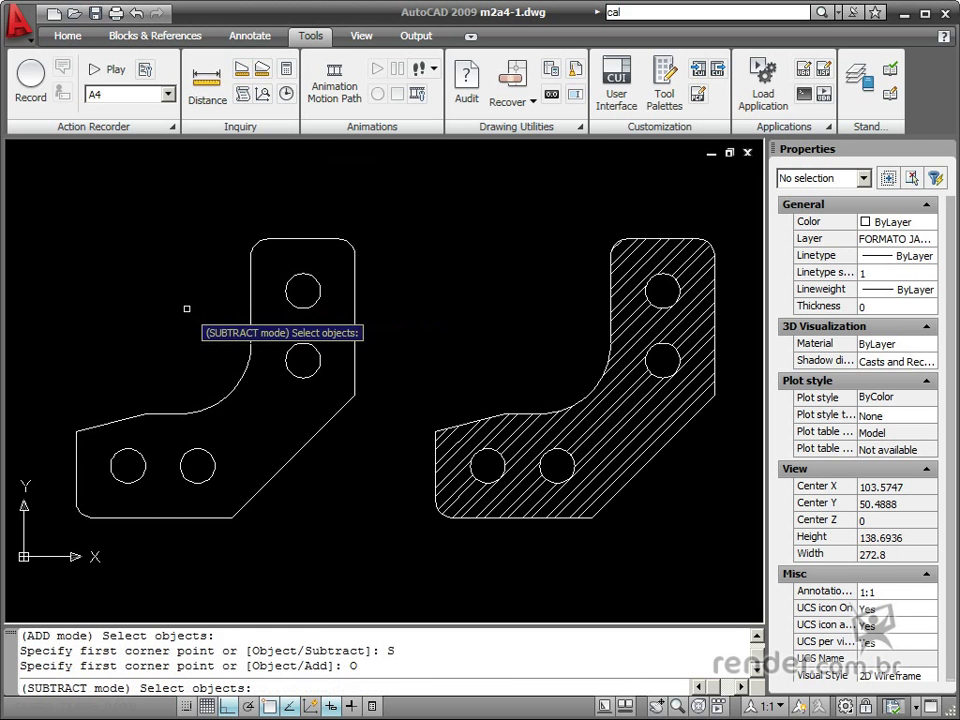
left_click(289, 300)
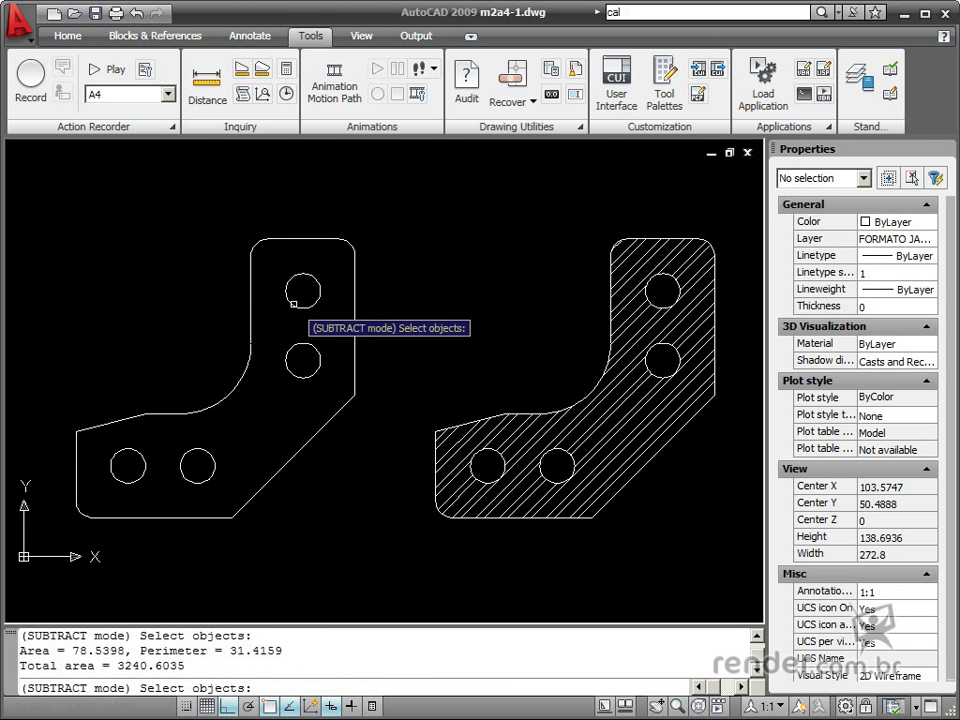
left_click(288, 366)
left_click(212, 463)
left_click(142, 463)
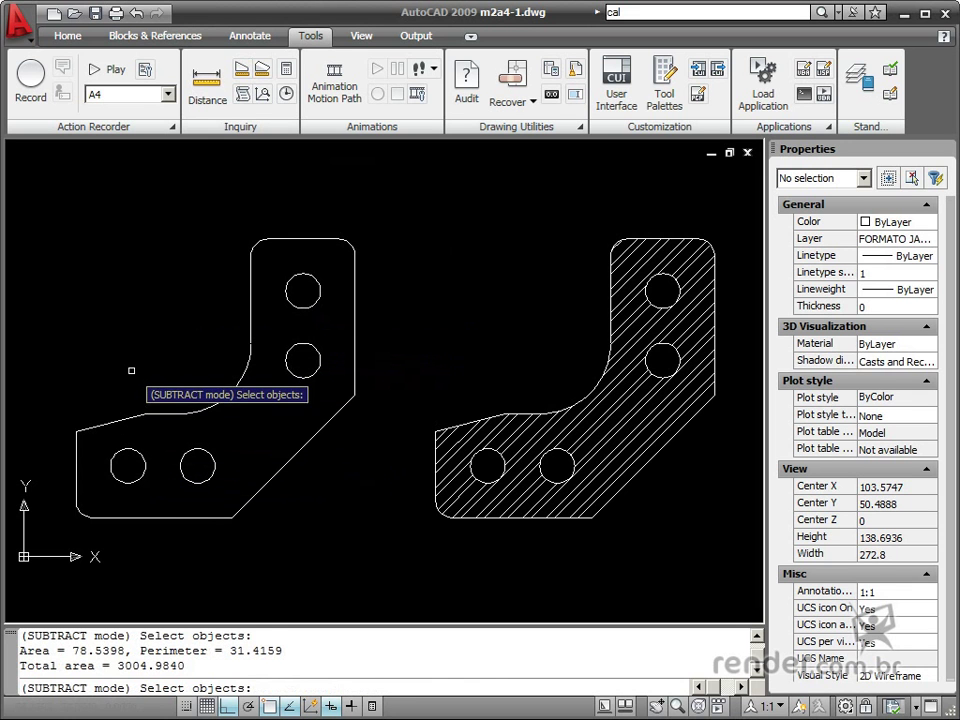
key("Return")
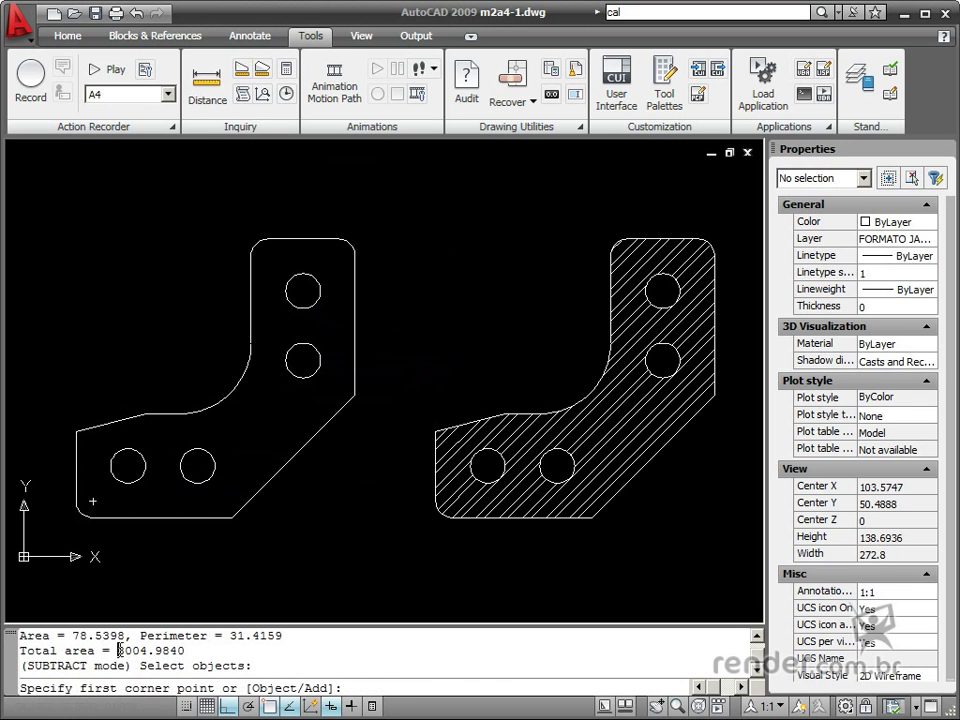
left_click_drag(133, 650, 186, 650)
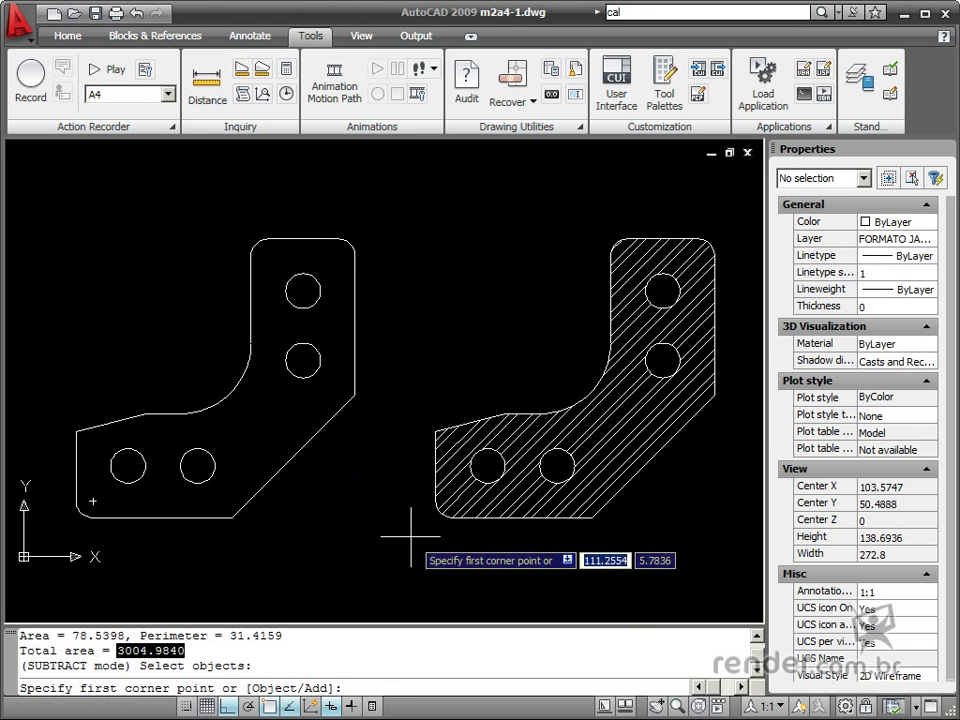
key("Escape")
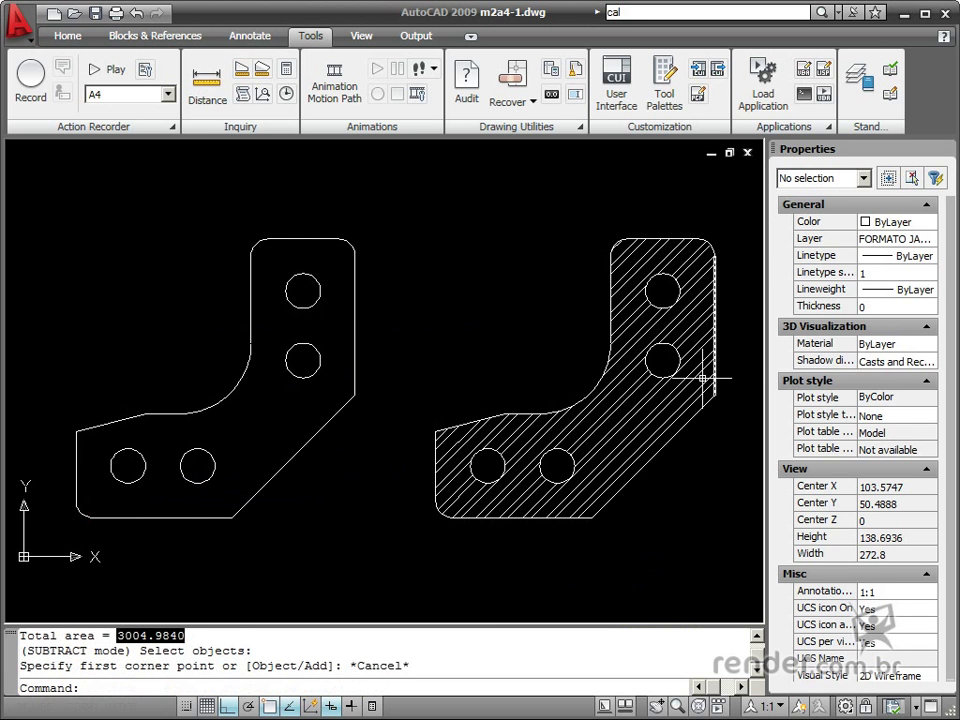
Open the right bracket hatch's Properties and highlight its Area value of 3004.984.
left_click(646, 395)
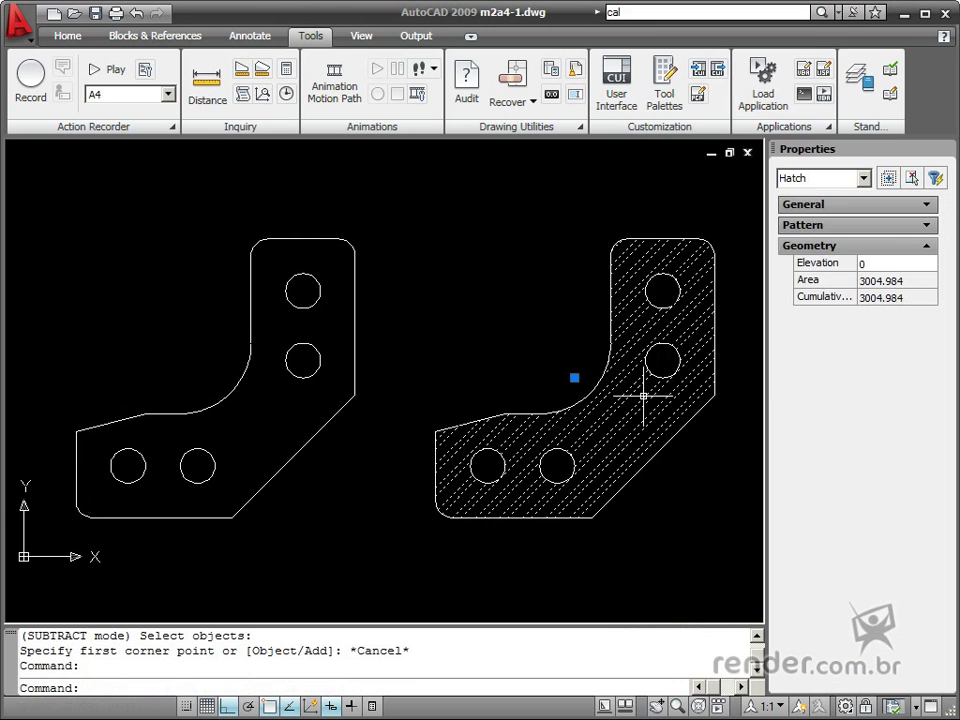
right_click(643, 396)
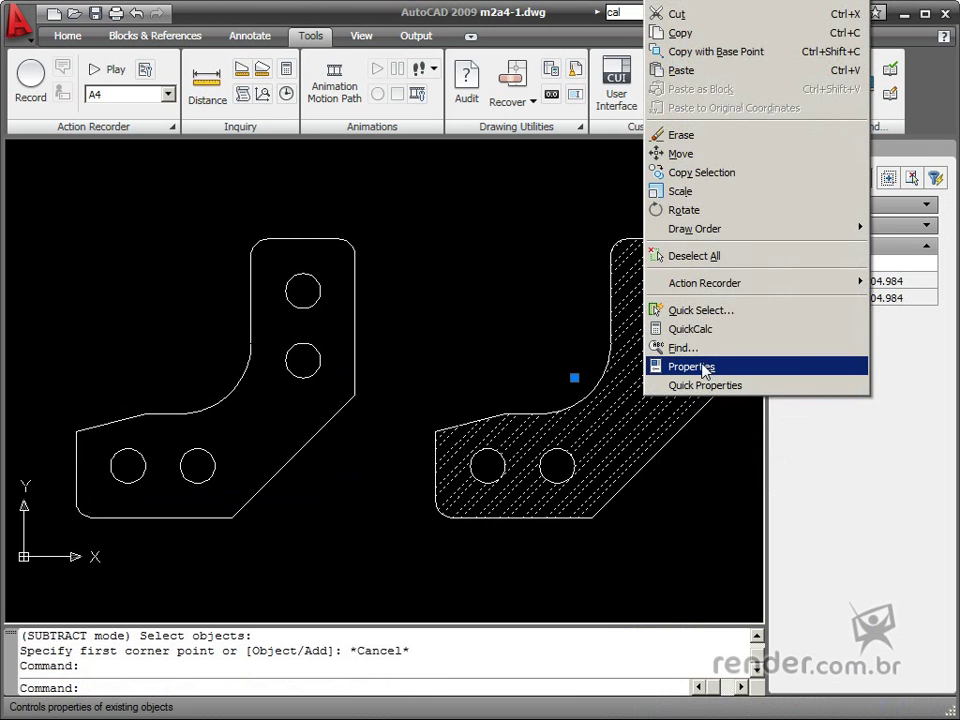
left_click(700, 364)
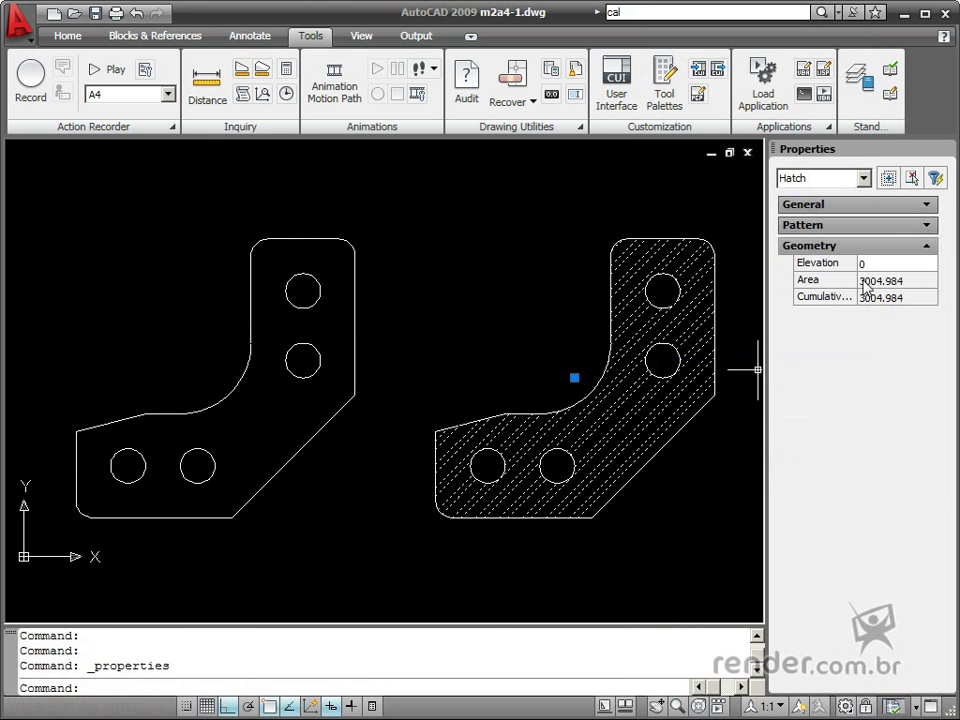
left_click(868, 284)
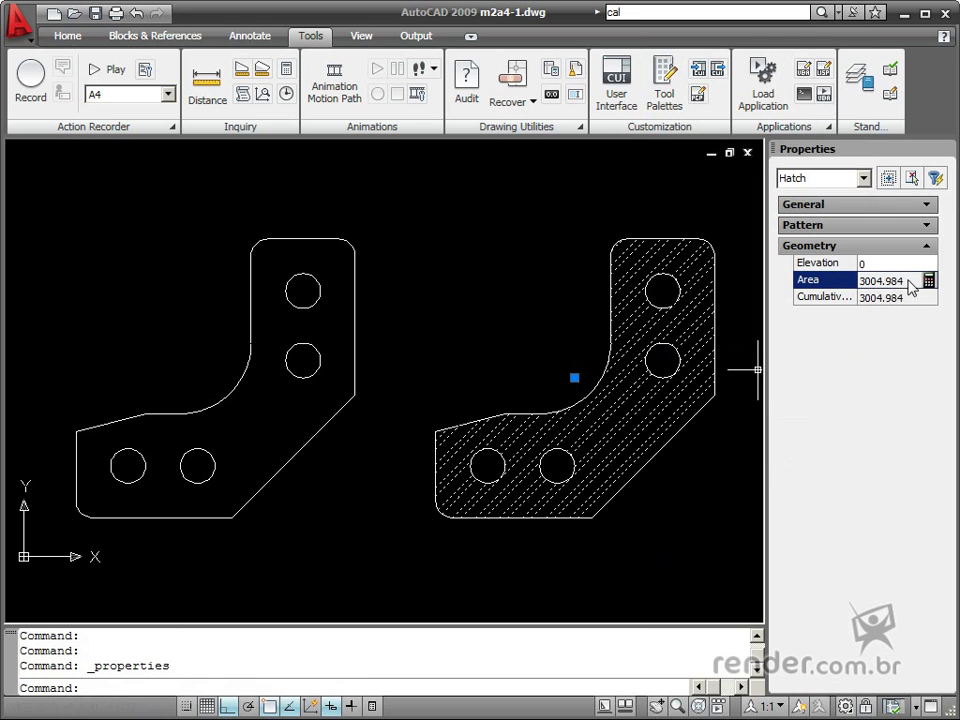
Use ID Point on both upright-arm hole centres: X 80.2050, Y 76.4021 and Y 56.4021.
left_click(260, 97)
left_click(303, 291)
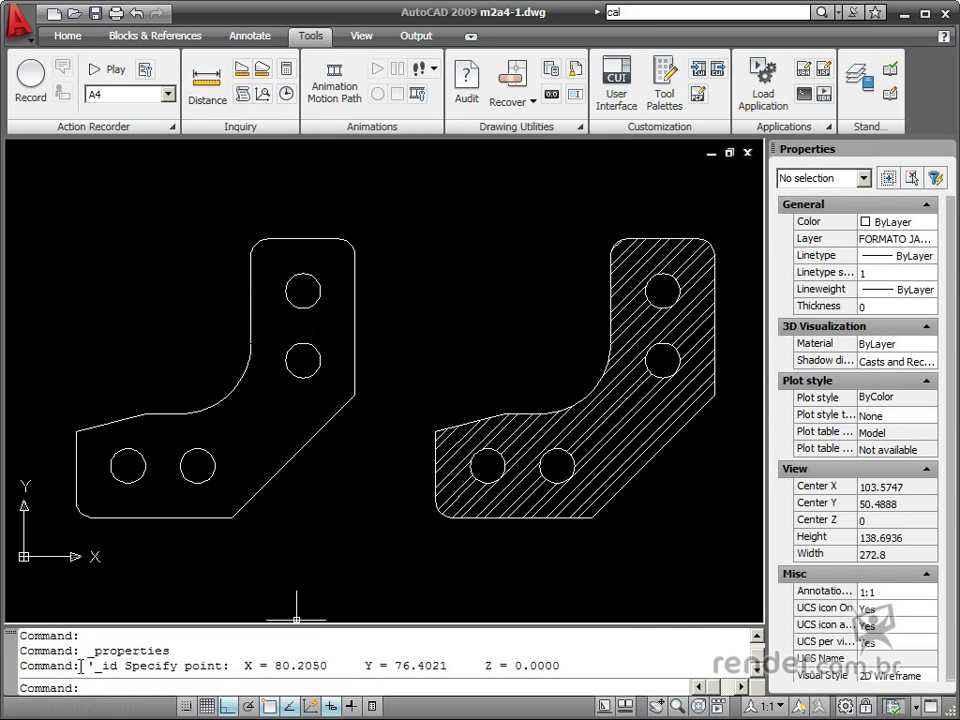
left_click_drag(82, 665, 566, 666)
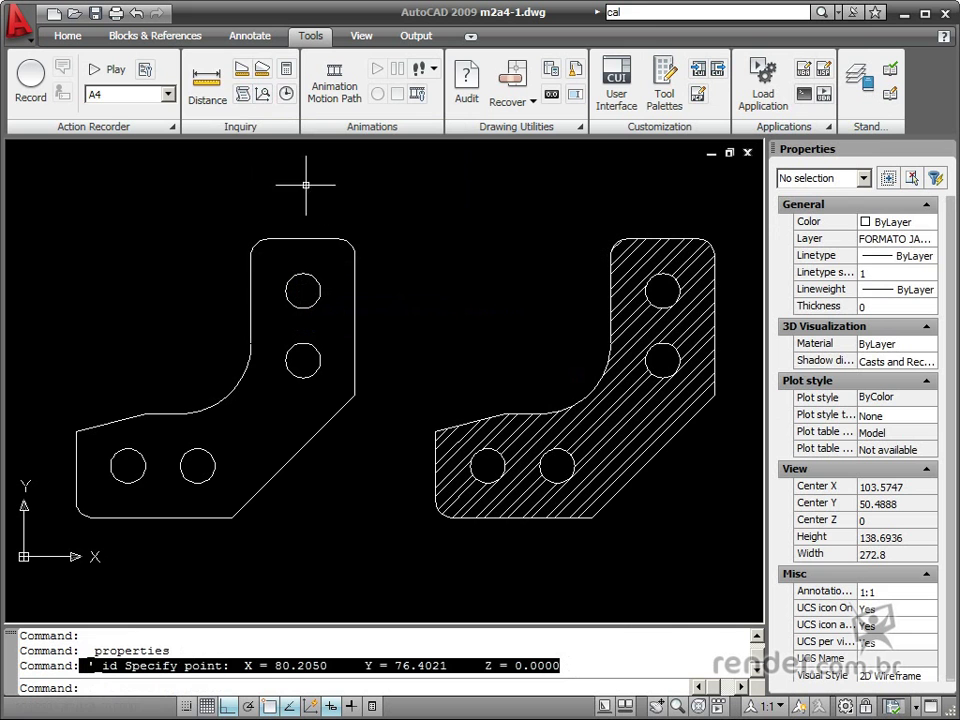
left_click(262, 93)
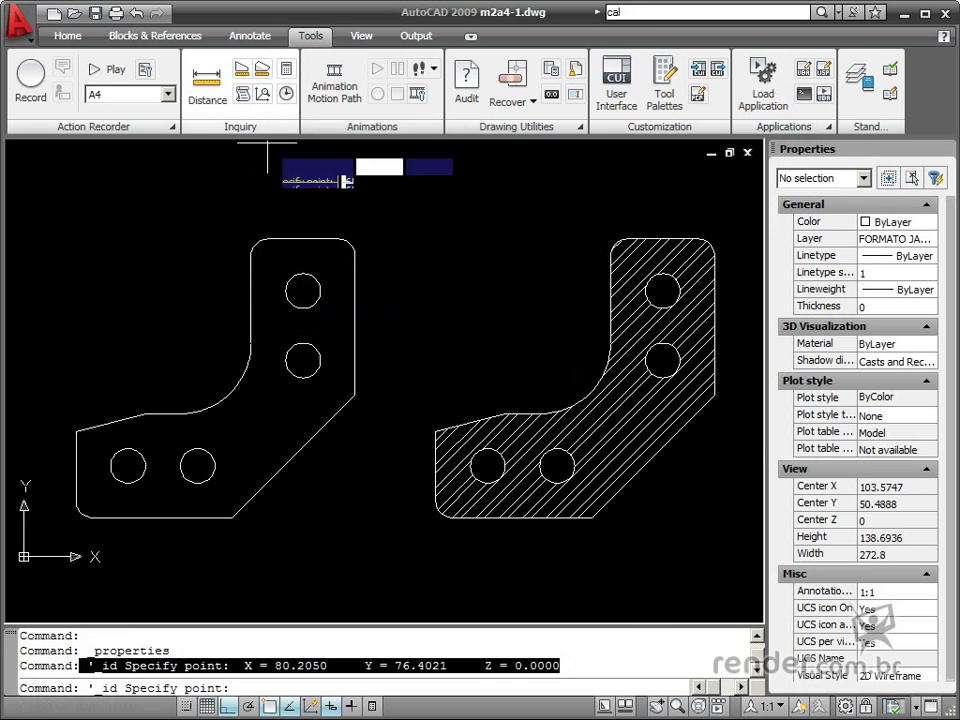
left_click(303, 360)
left_click_drag(90, 669, 586, 668)
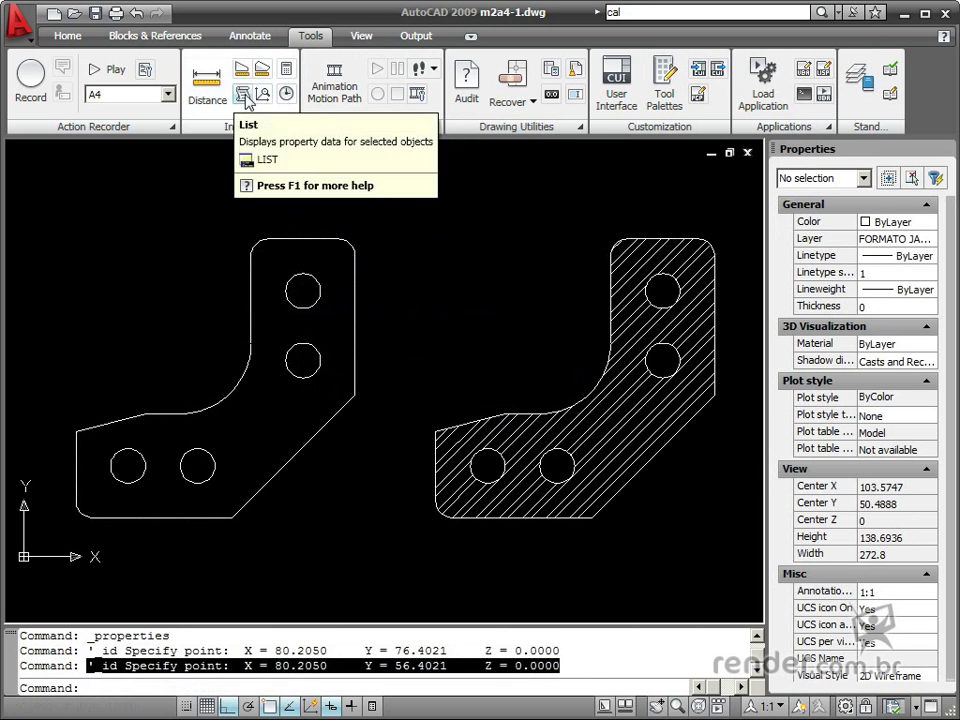
List the left bracket's objects, showing area 3319.1433 and perimeter 281.1516.
left_click(243, 95)
left_click(407, 210)
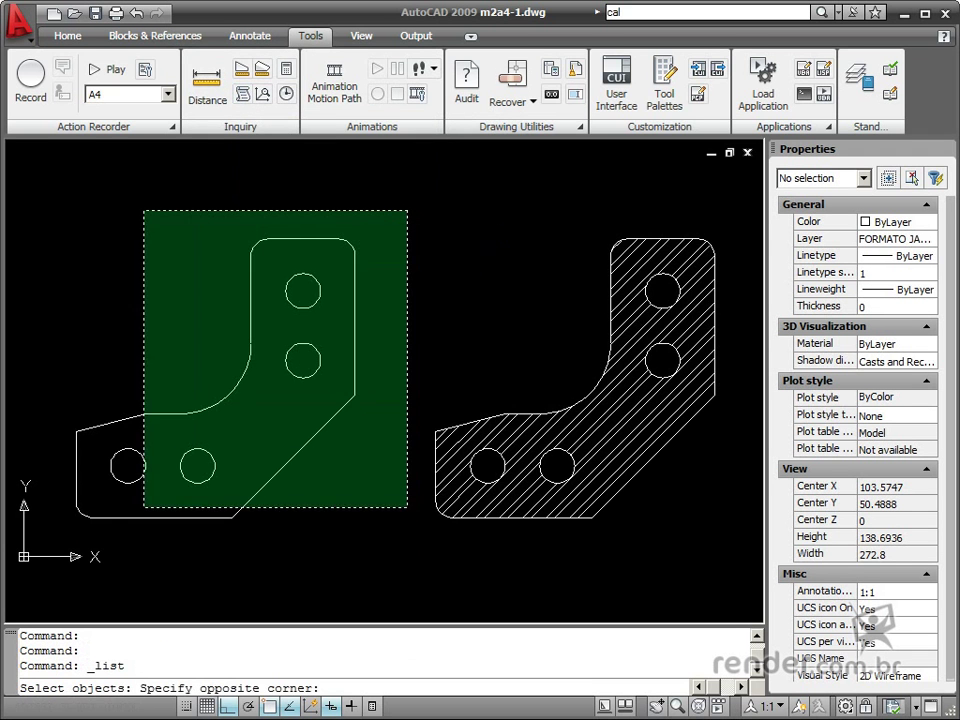
left_click(47, 553)
key("Return")
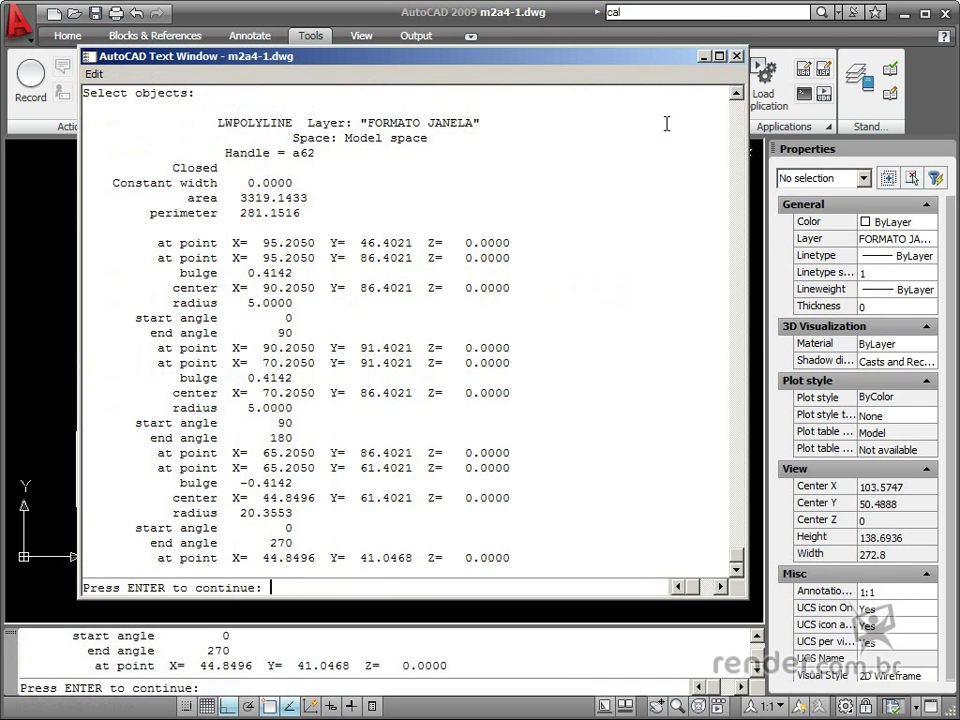
Close the listing window and show the drawing's time record with 06:59:53 total editing time.
left_click(737, 56)
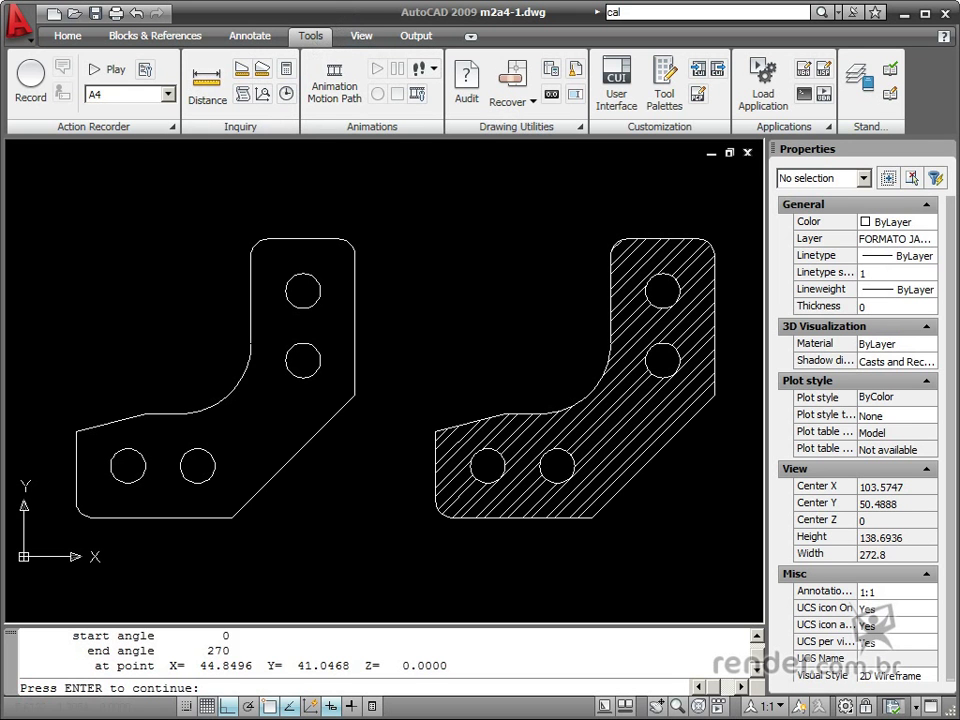
double_click(286, 93)
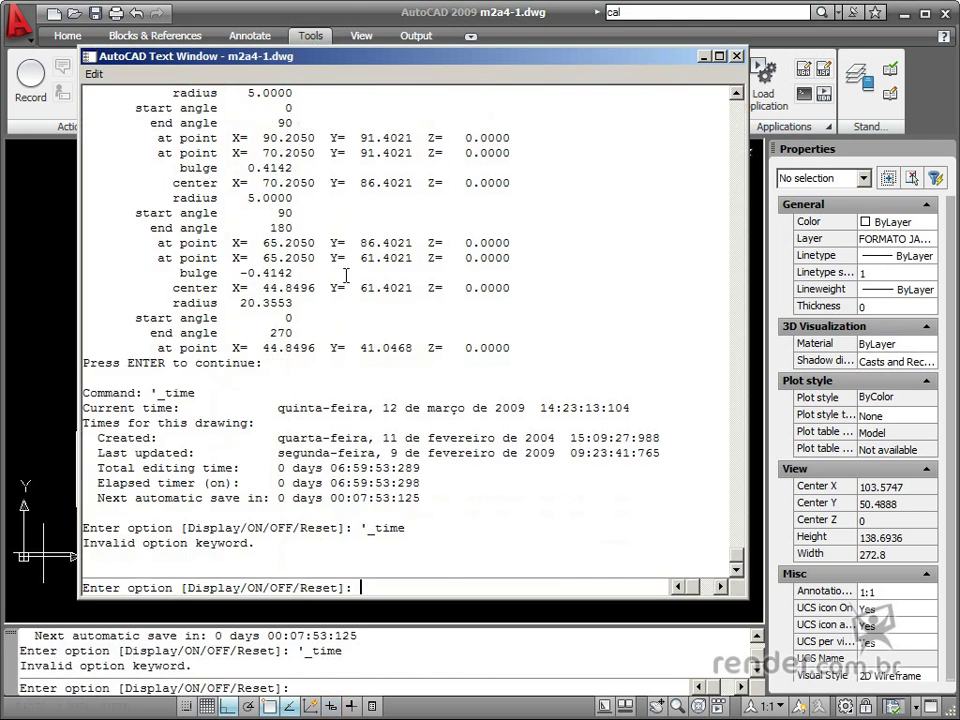